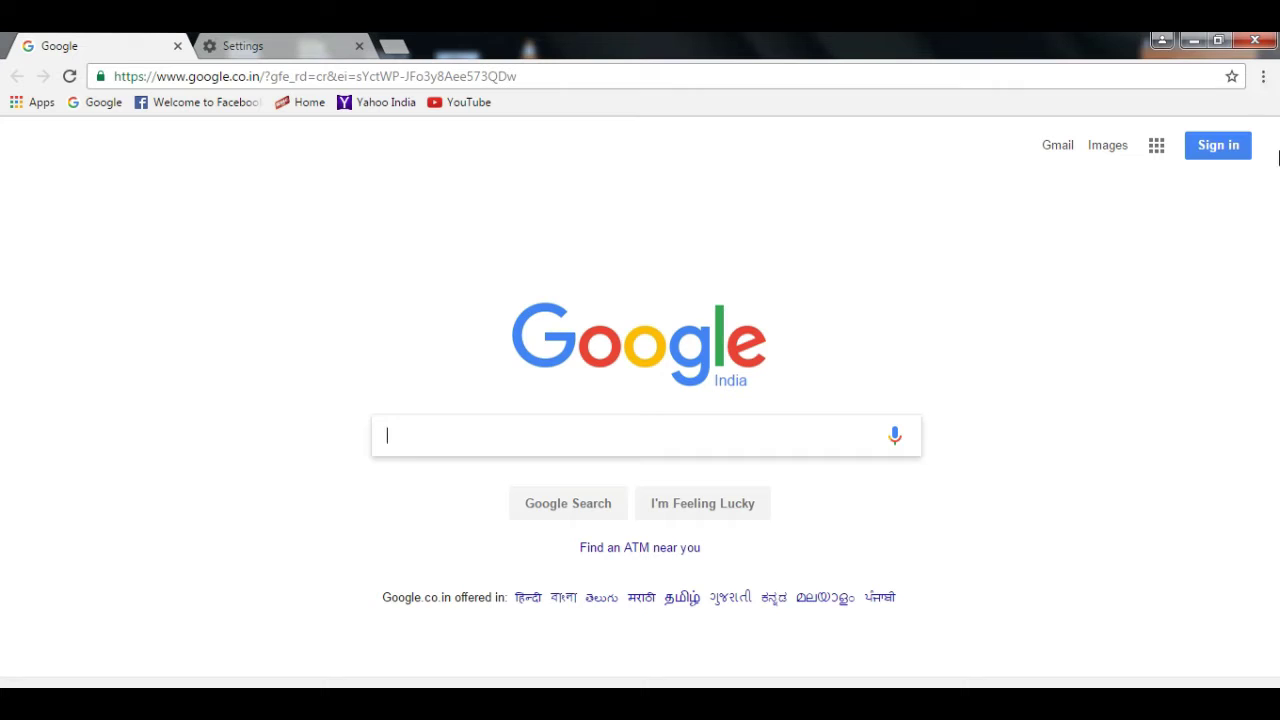
# - Open Chrome's Settings page from the three-dot browser menu
pyautogui.click(1264, 80)
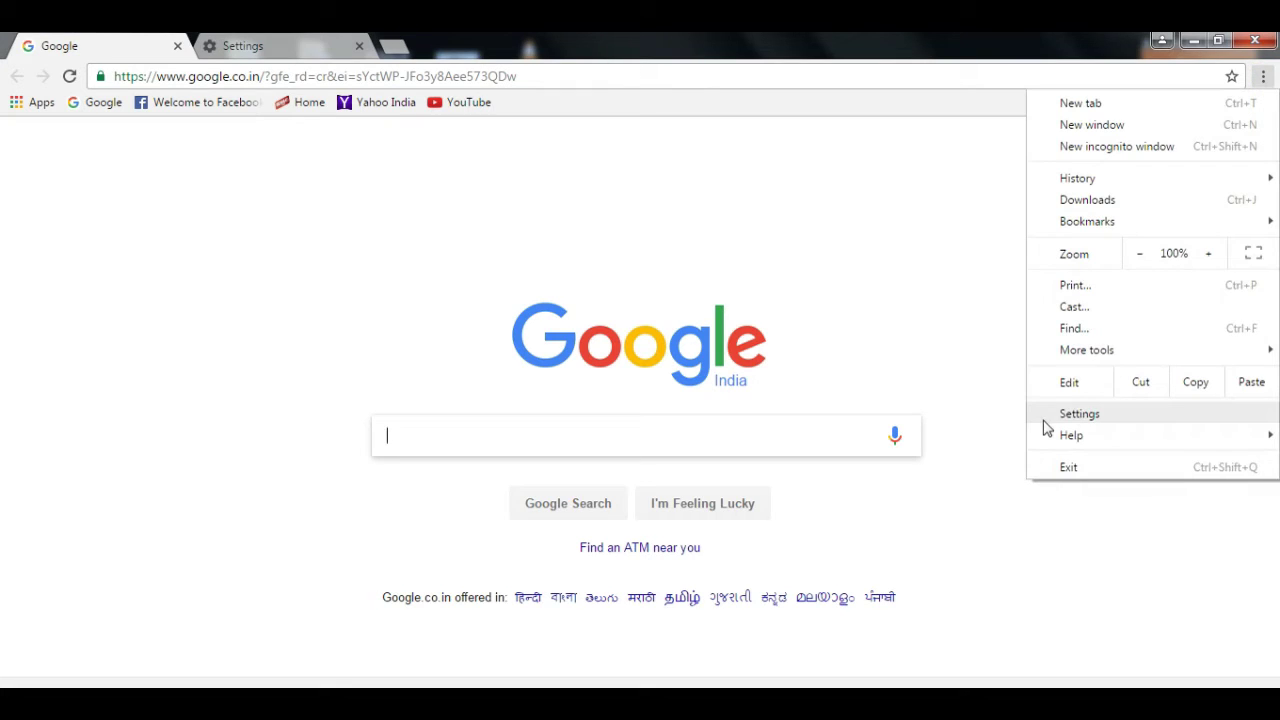
pyautogui.click(979, 399)
pyautogui.click(220, 40)
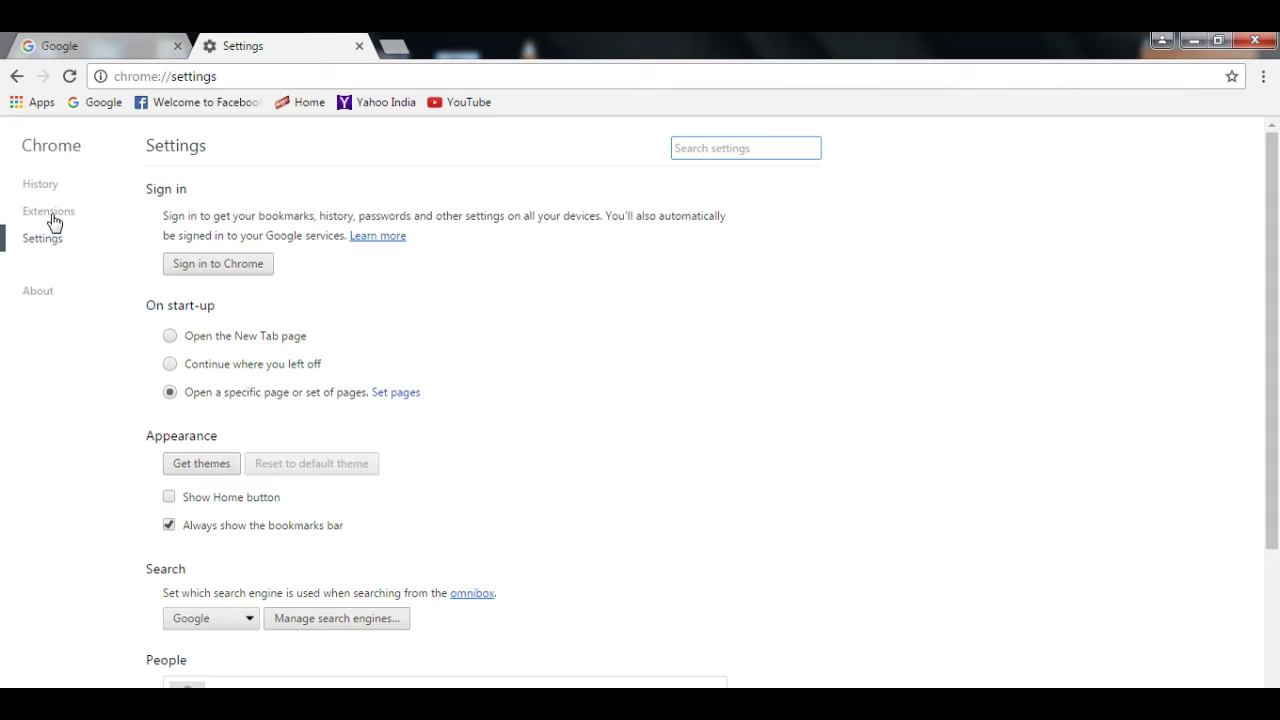
# - Show the installed extensions and scroll down to the Web Store link
pyautogui.click(54, 222)
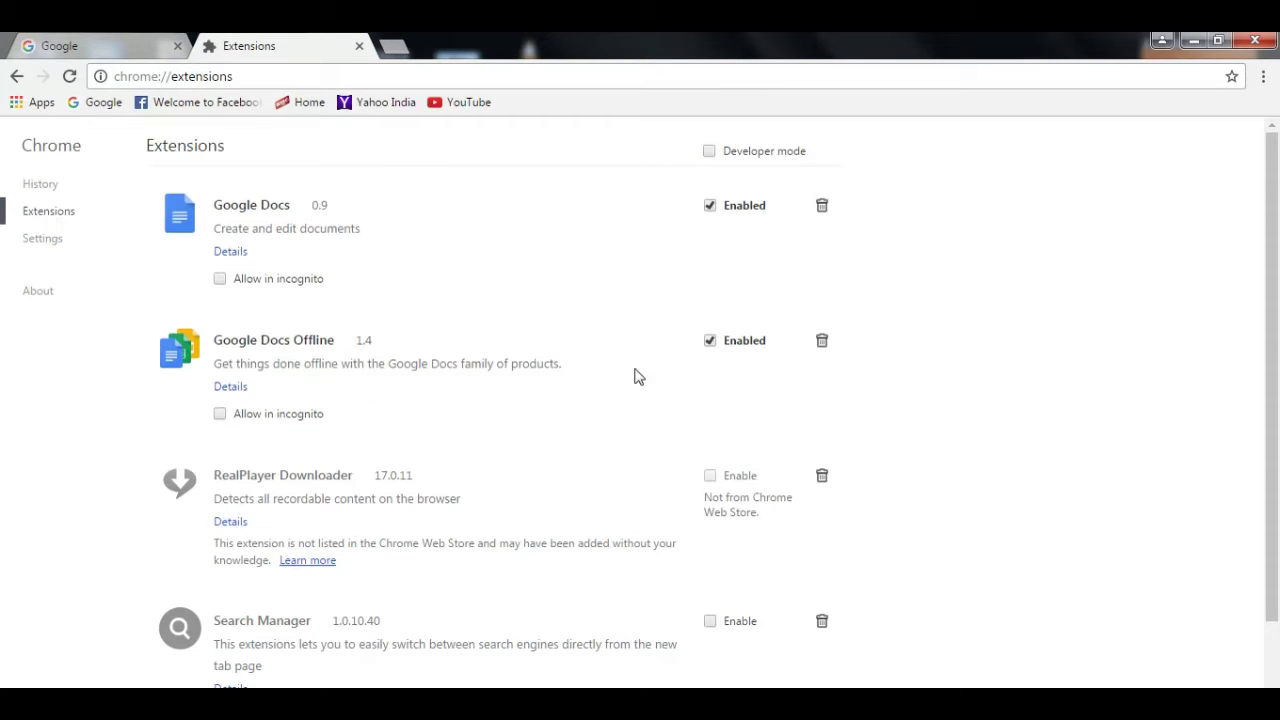
pyautogui.scroll(-2, 752, 388)
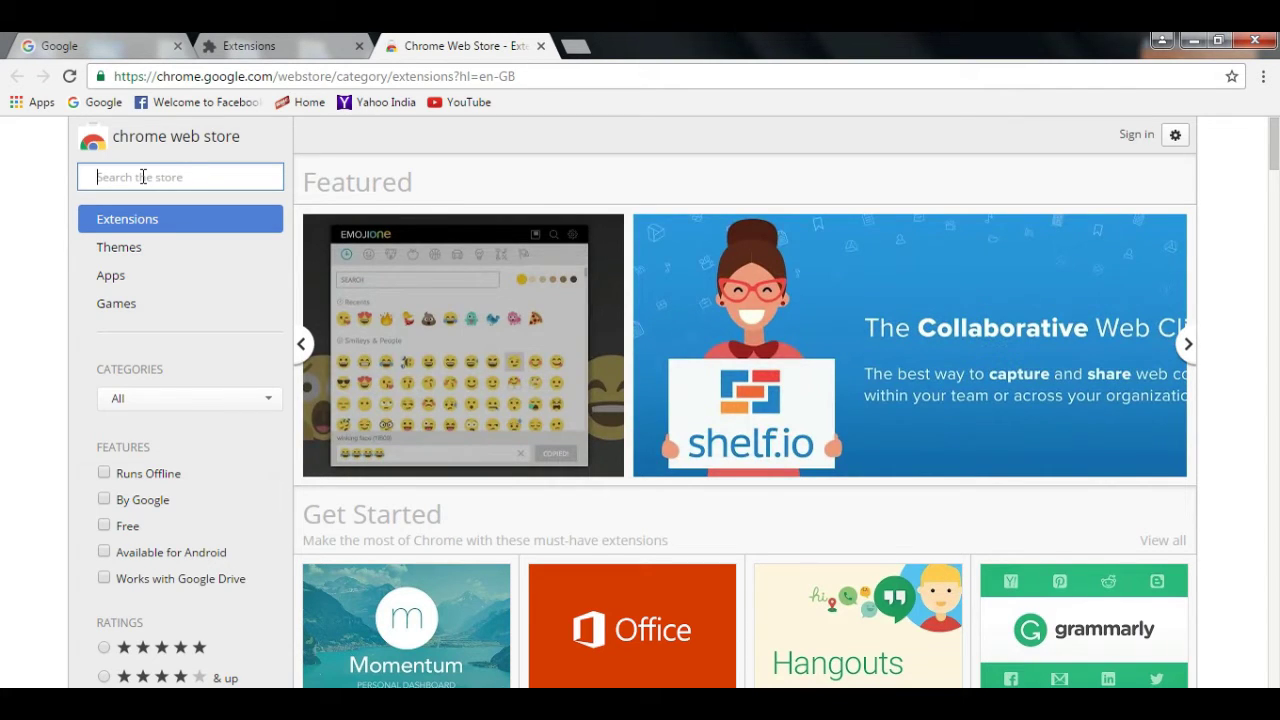
# - Search the Chrome Web Store for 'publisher tool'
pyautogui.write('publi')
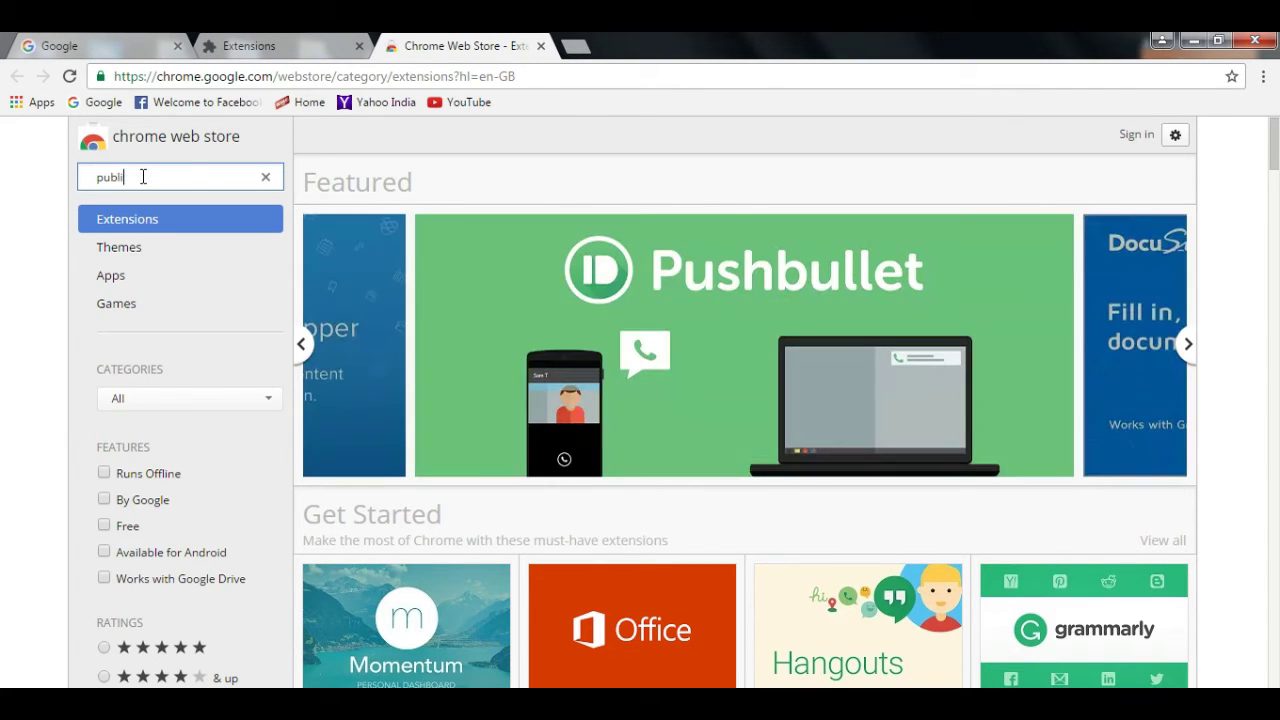
pyautogui.write('sher')
pyautogui.write(' tool')
pyautogui.press('Return')
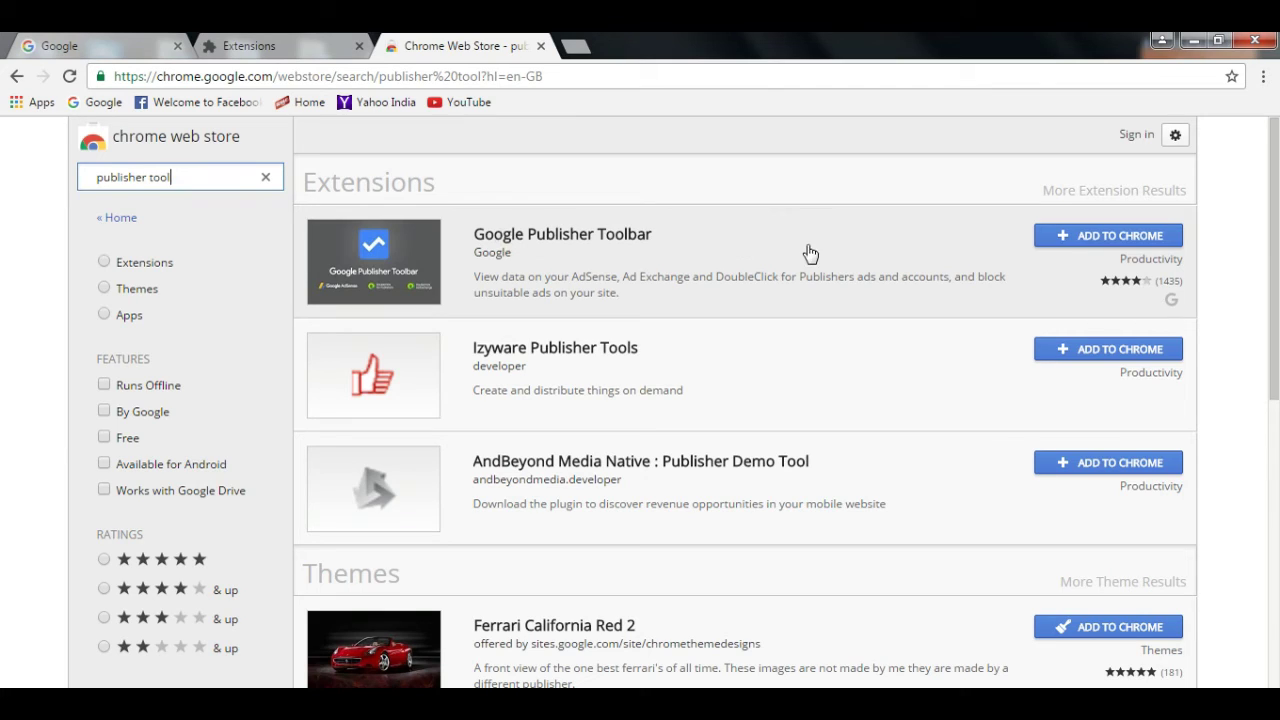
# - Add Google Publisher Toolbar to Chrome and confirm the installation
pyautogui.click(1119, 240)
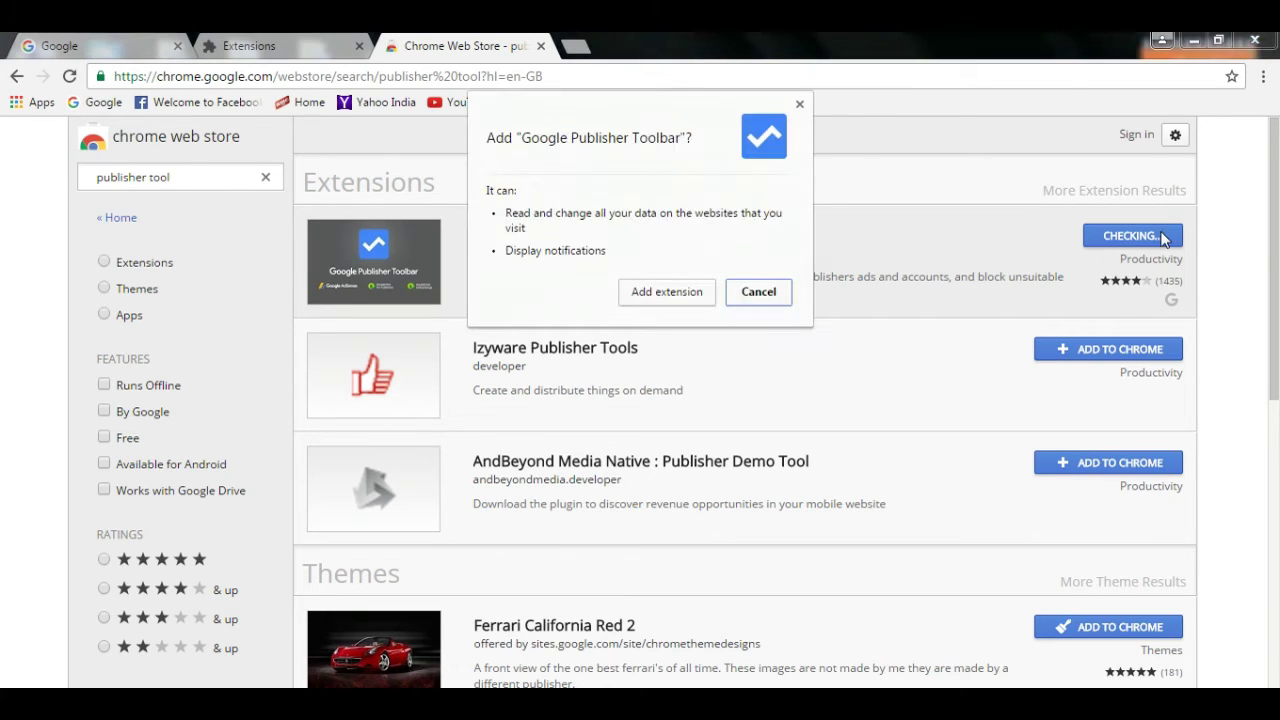
pyautogui.click(689, 294)
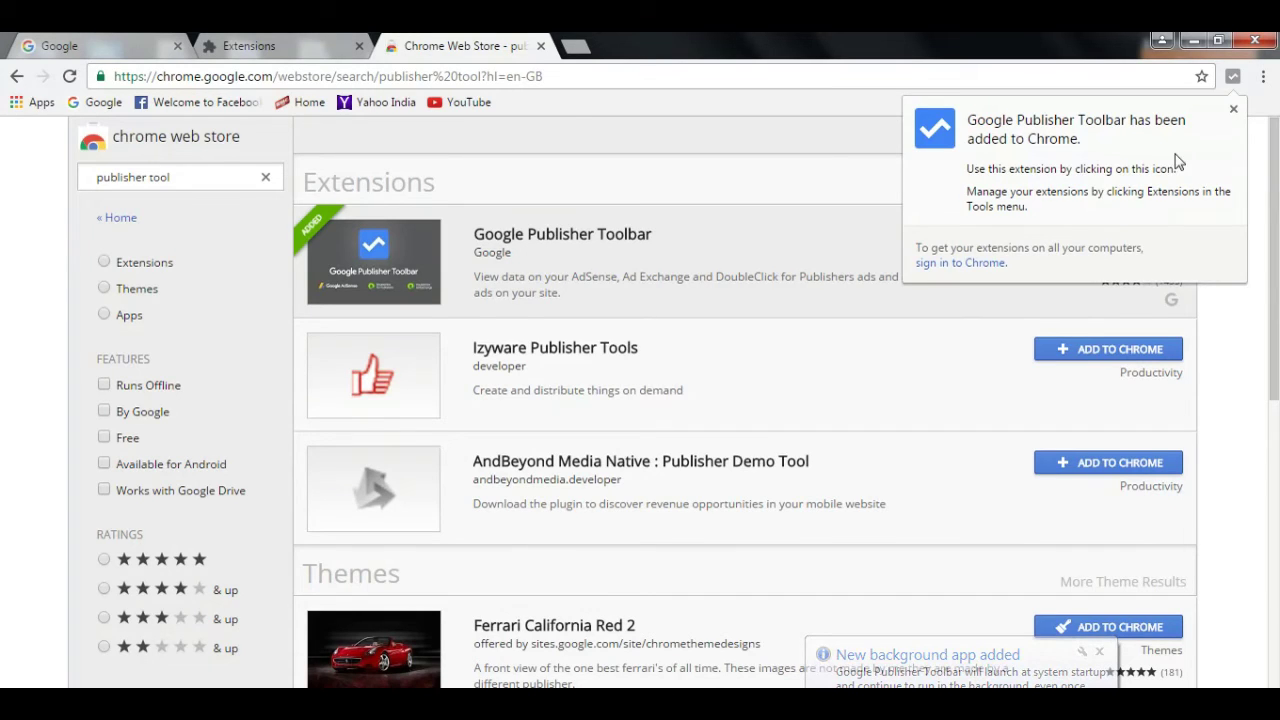
# - Dismiss the extension-added notice and open the Publisher Toolbar panel
pyautogui.click(1234, 110)
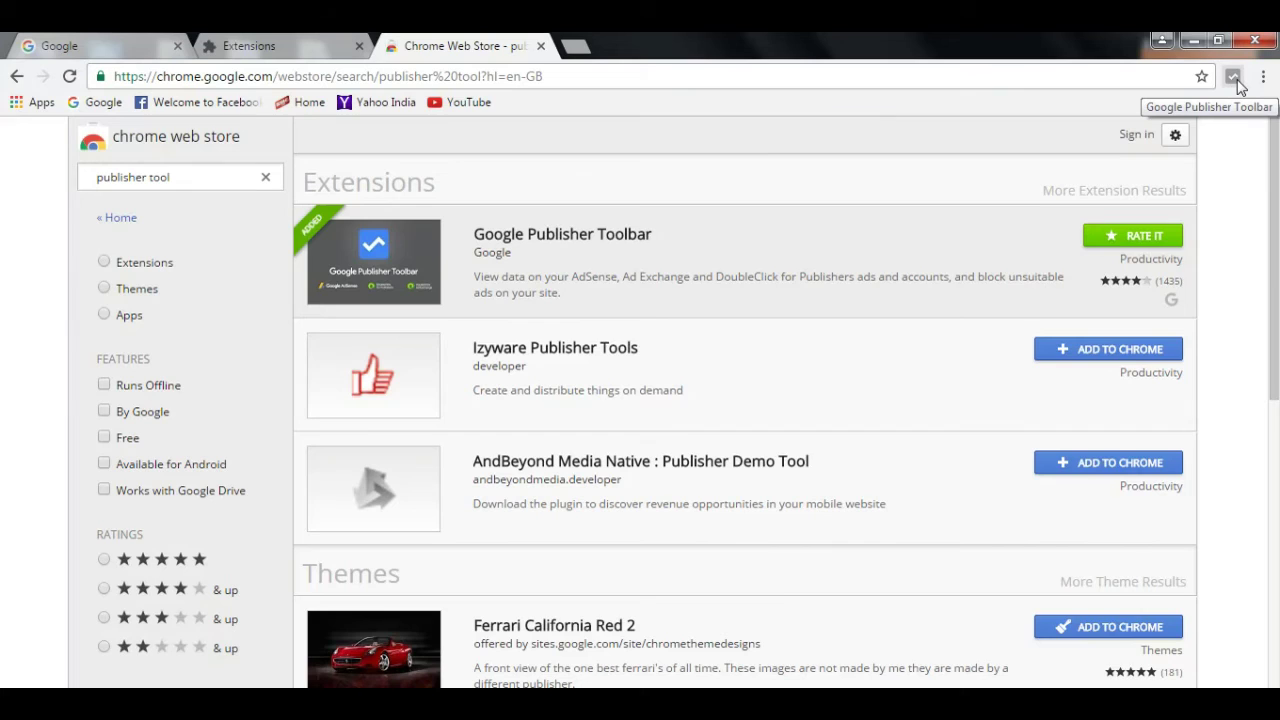
pyautogui.click(1234, 78)
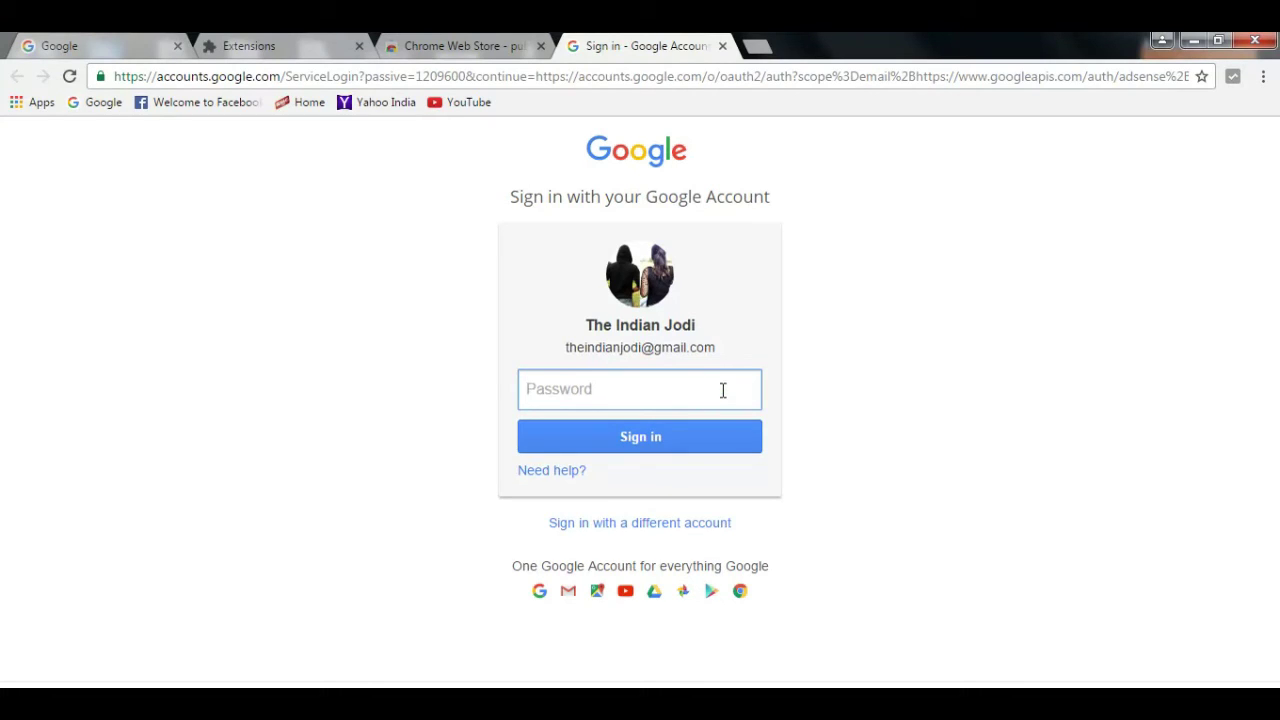
# - Enter the account password and allow Publisher Toolbar to manage the AdSense data
pyautogui.write('aaaa')
pyautogui.write('aaaa')
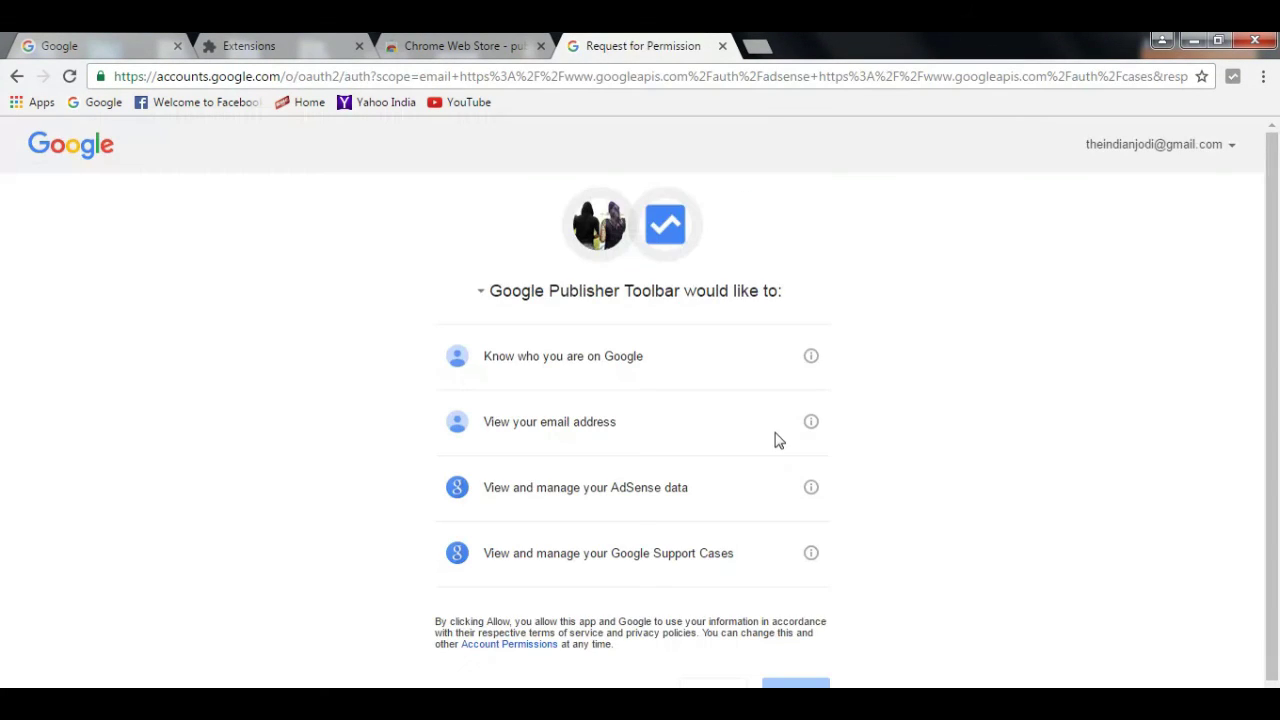
pyautogui.scroll(-1, 646, 417)
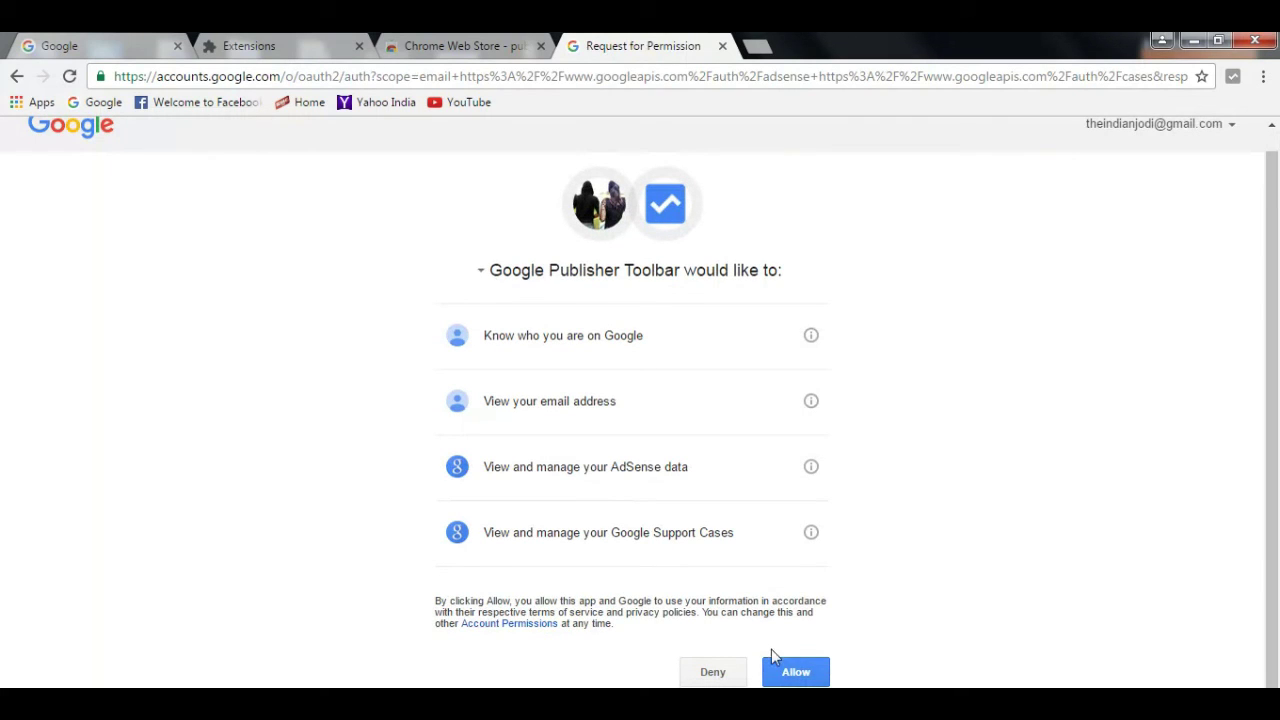
pyautogui.click(795, 675)
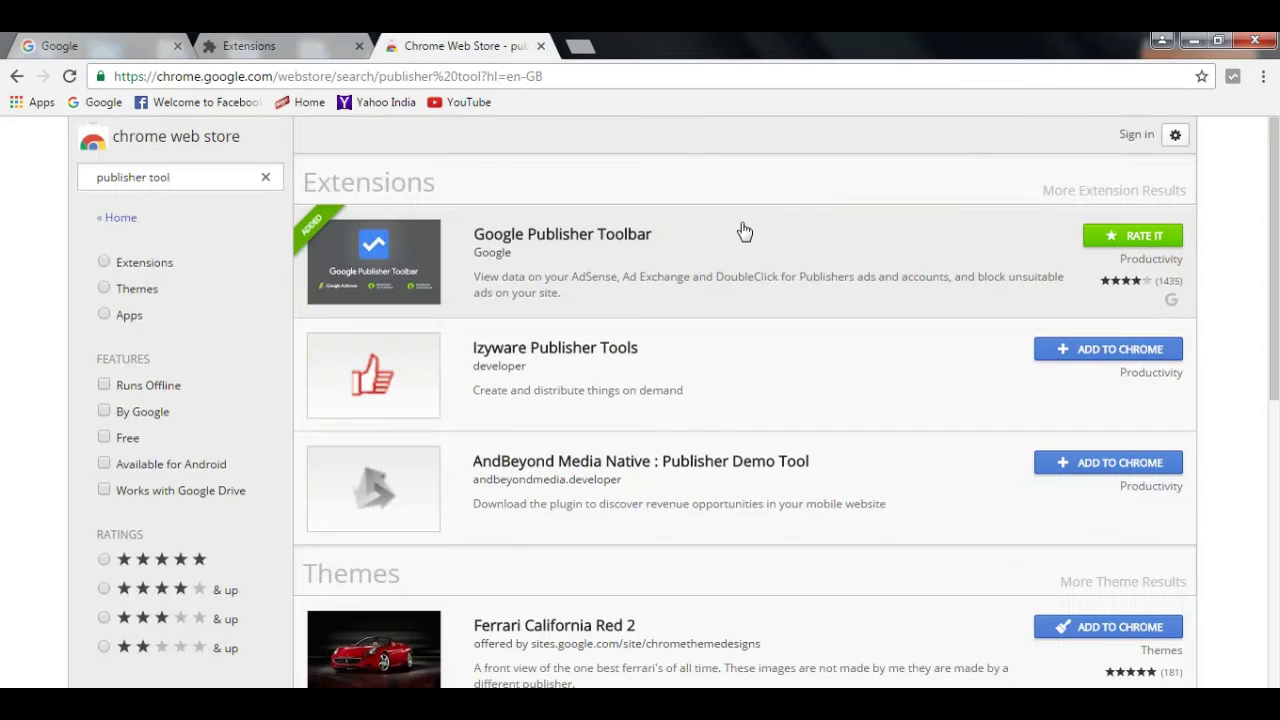